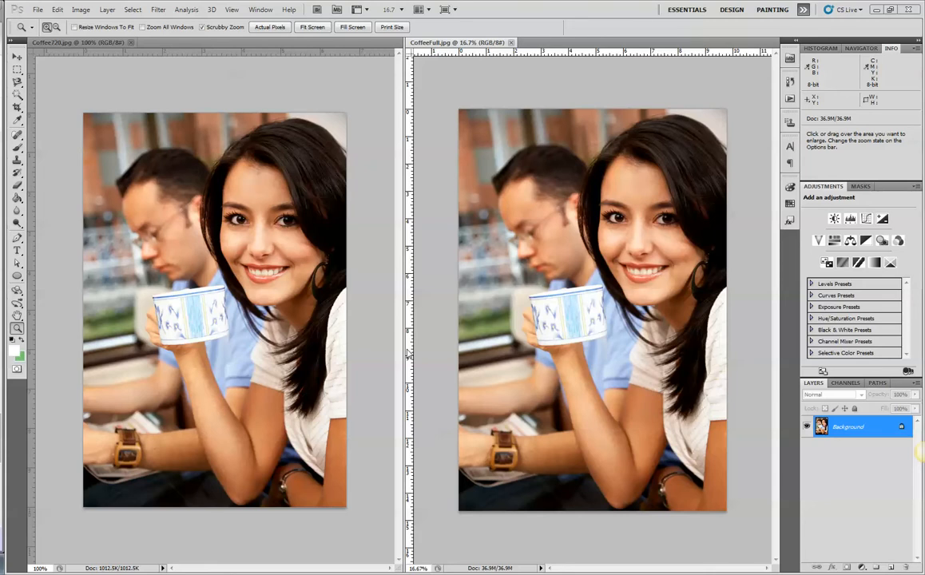
Check the pixel dimensions and resolution of Coffee720.jpg in its Image Size settings.
{"action": "left_click", "coordinate": [69, 45]}
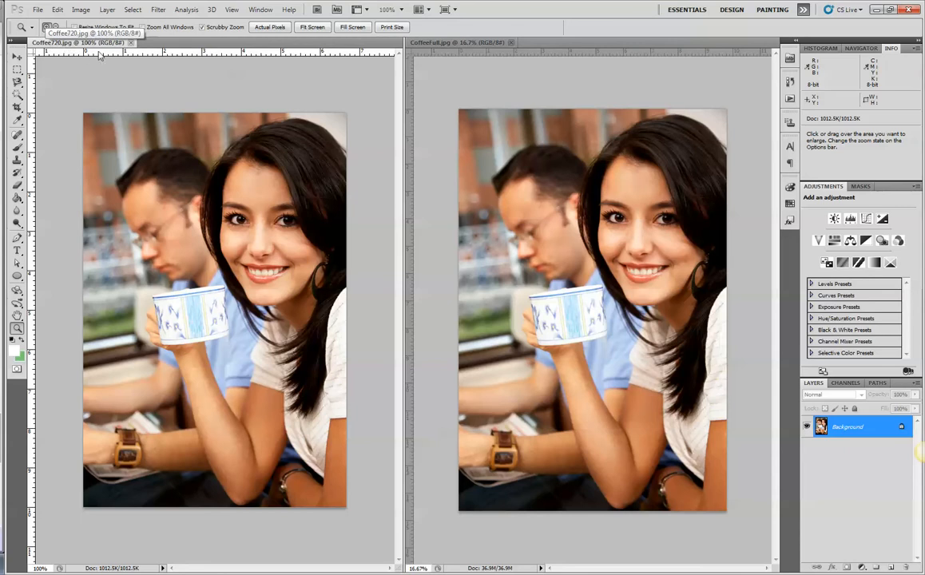
{"action": "left_click", "coordinate": [428, 43]}
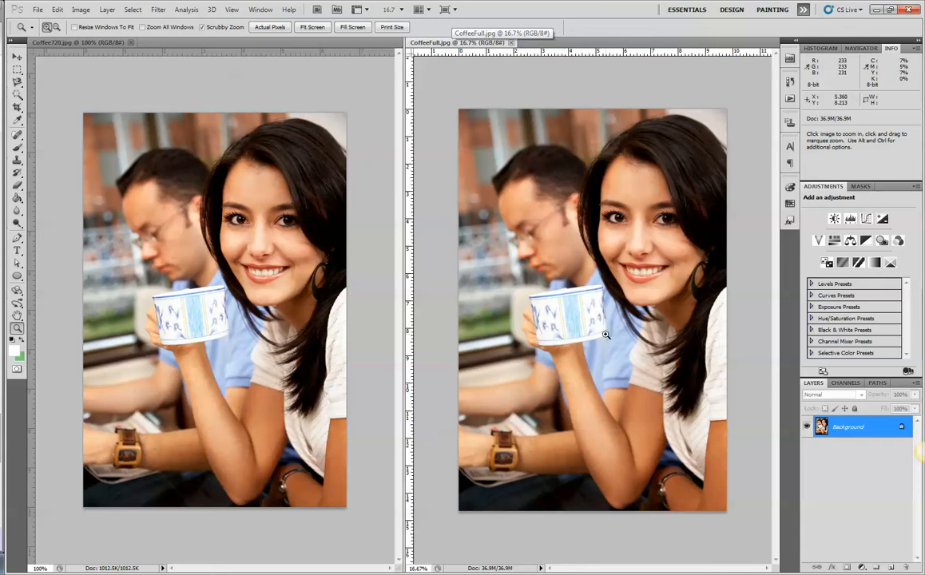
{"action": "left_click", "coordinate": [189, 42]}
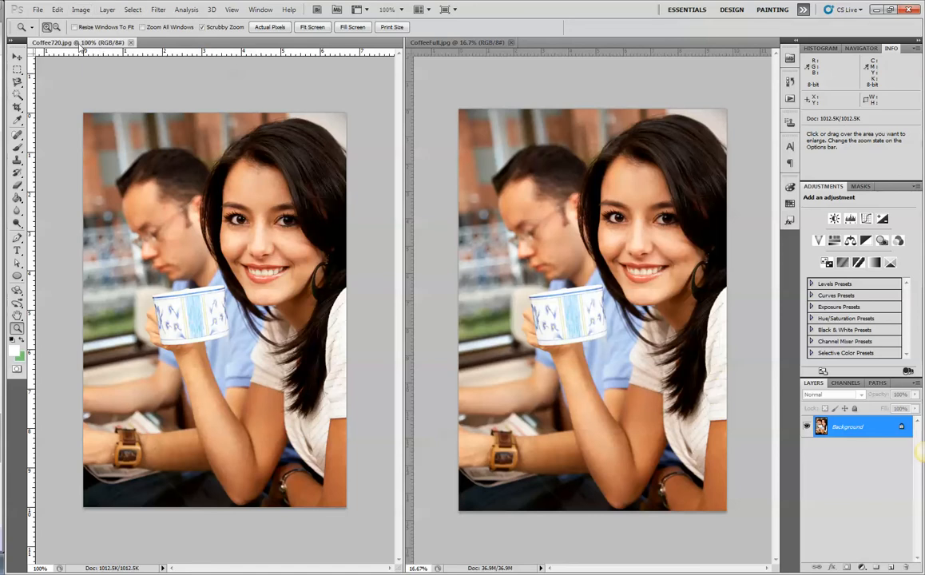
{"action": "left_click", "coordinate": [79, 10]}
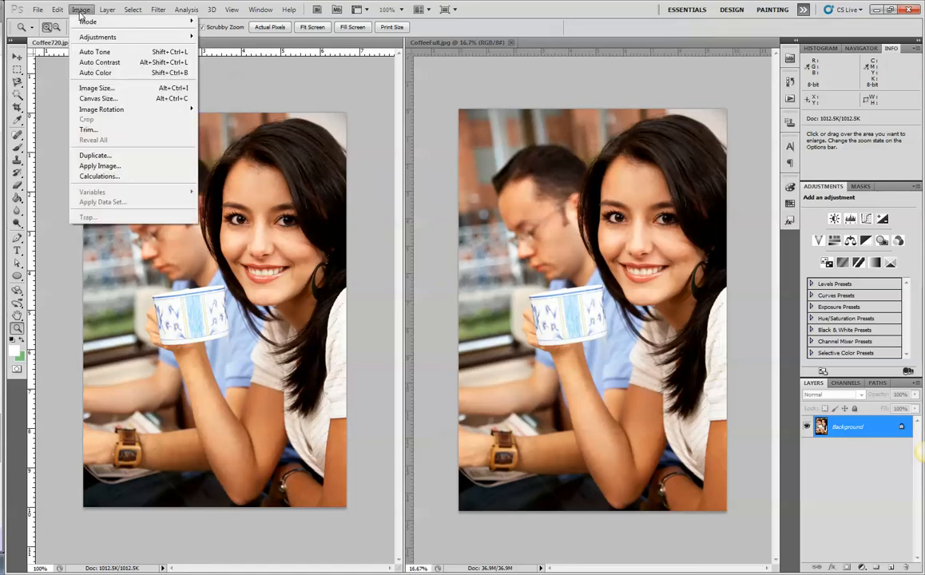
{"action": "left_click", "coordinate": [100, 88]}
{"action": "left_click_drag", "start_coordinate": [201, 106], "coordinate": [95, 69]}
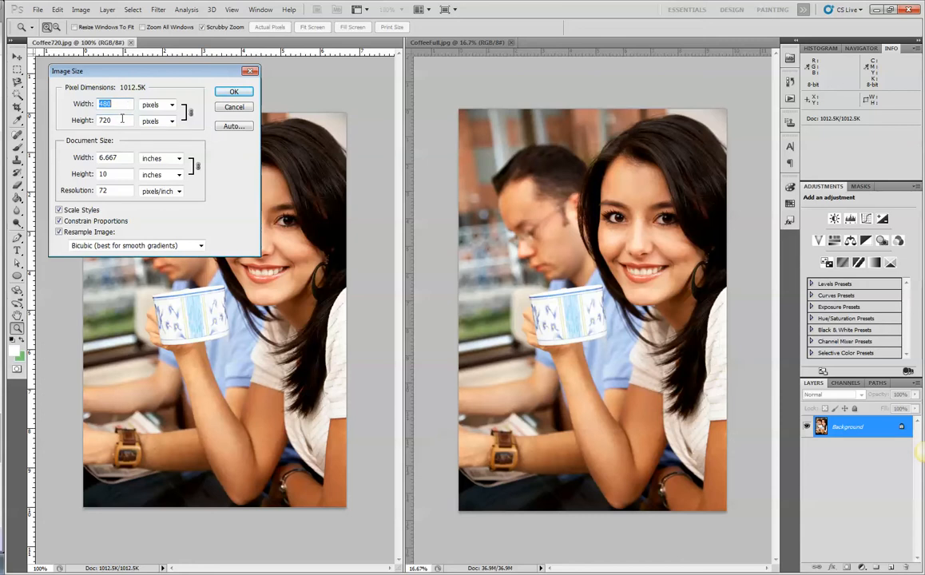
{"action": "left_click", "coordinate": [120, 120]}
{"action": "double_click", "coordinate": [119, 120]}
{"action": "double_click", "coordinate": [114, 104]}
{"action": "double_click", "coordinate": [112, 190]}
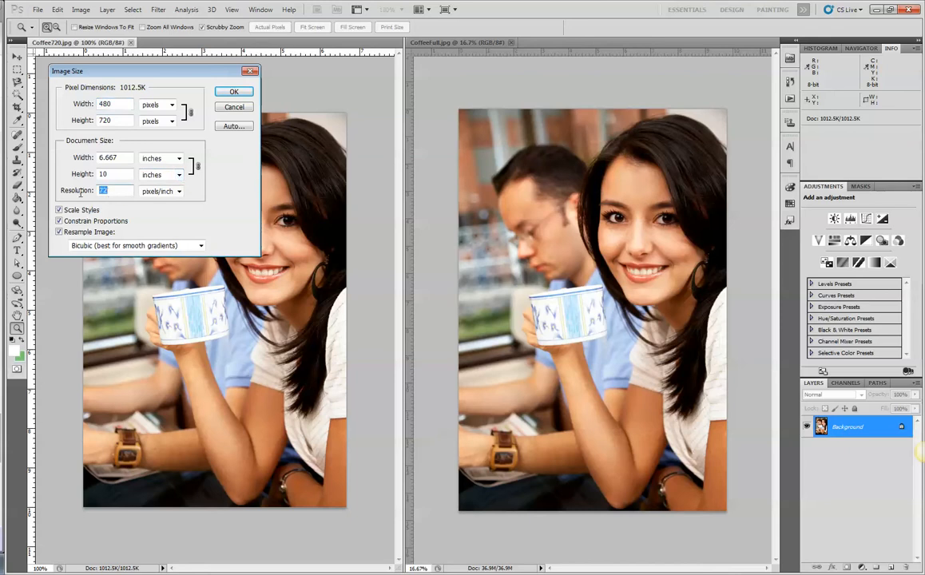
{"action": "left_click", "coordinate": [242, 93]}
Check the pixel dimensions and resolution of CoffeeFull.jpg in its Image Size settings, leaving them unapplied.
{"action": "left_click", "coordinate": [459, 42]}
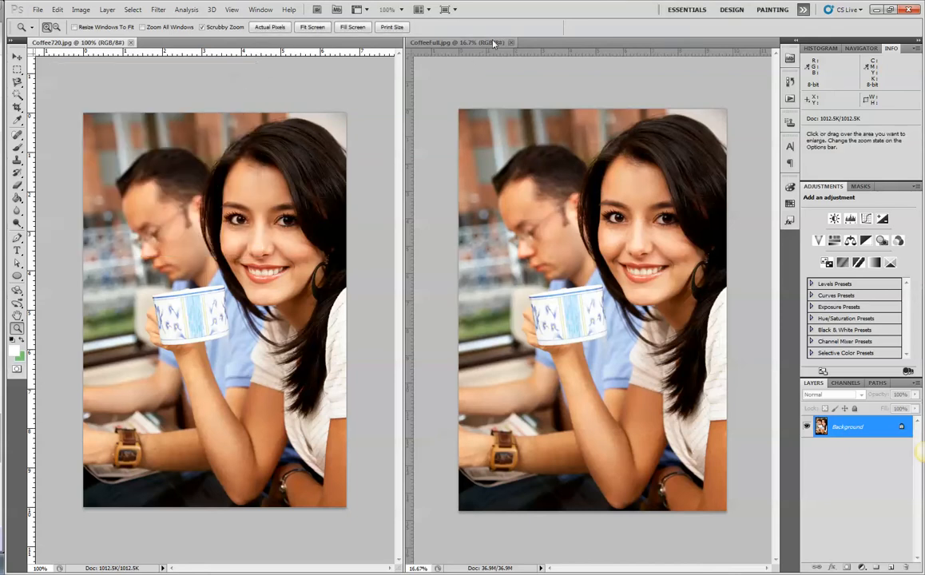
{"action": "left_click", "coordinate": [86, 11]}
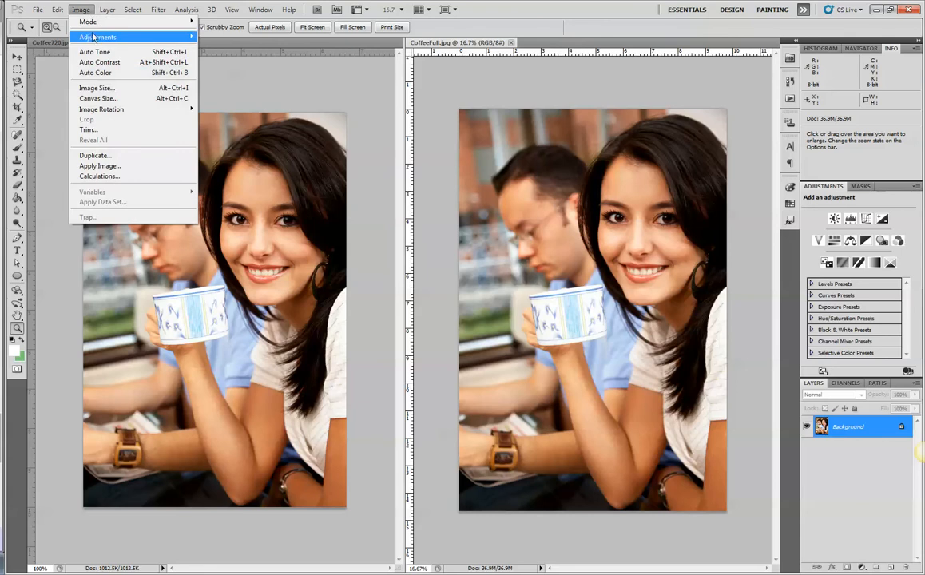
{"action": "left_click", "coordinate": [93, 86]}
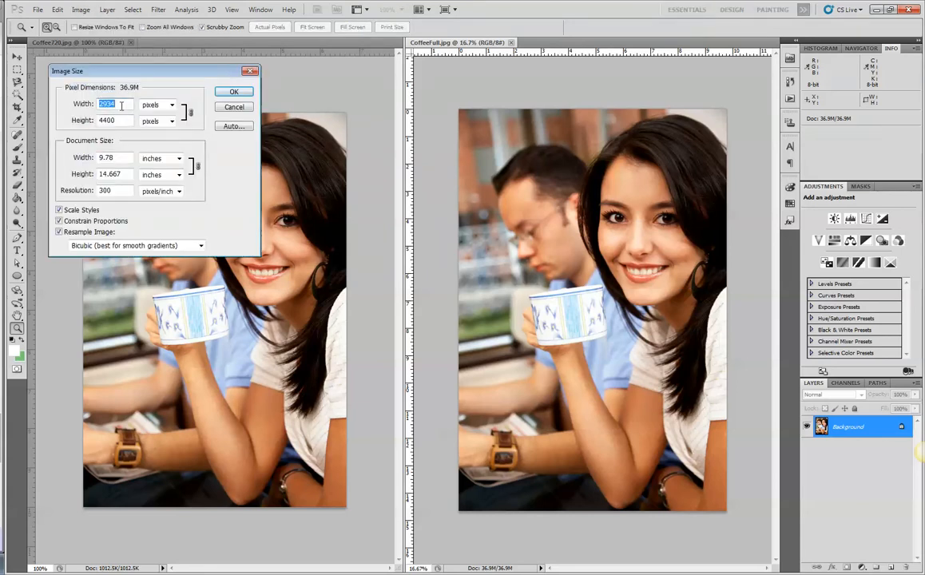
{"action": "left_click_drag", "start_coordinate": [115, 71], "coordinate": [219, 63]}
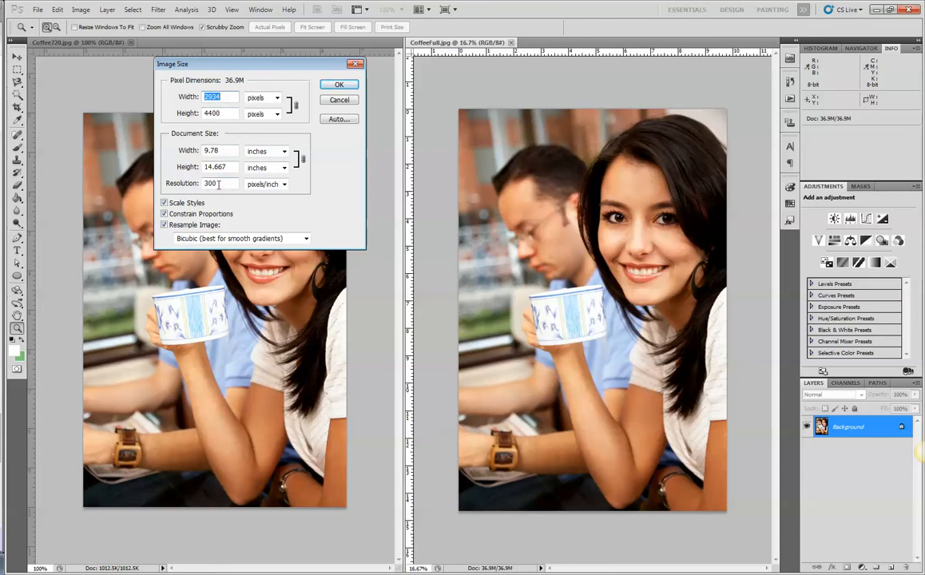
{"action": "key", "text": "Tab"}
{"action": "key", "text": "Tab"}
{"action": "key", "text": "Tab"}
{"action": "key", "text": "Tab"}
{"action": "left_click_drag", "start_coordinate": [235, 184], "coordinate": [203, 184]}
{"action": "left_click_drag", "start_coordinate": [220, 97], "coordinate": [196, 112]}
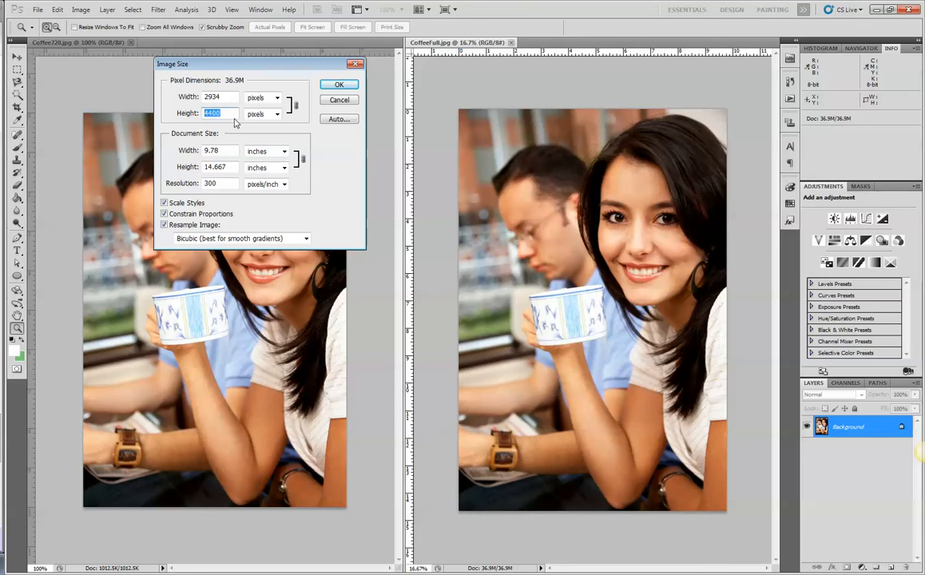
{"action": "left_click", "coordinate": [347, 102]}
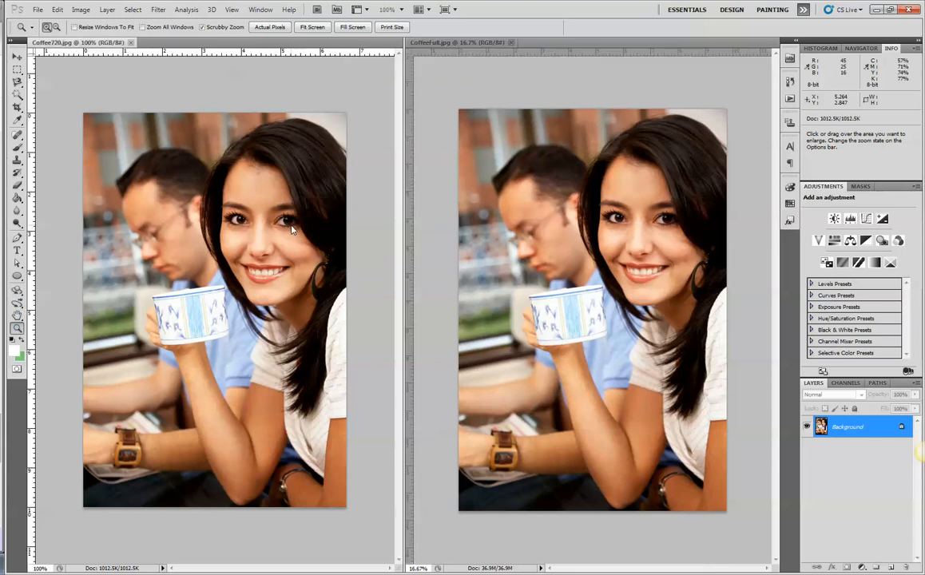
Zoom in on the woman's face in both photos and align the same eye to compare their detail.
{"action": "left_click_drag", "start_coordinate": [282, 256], "coordinate": [187, 269]}
{"action": "key", "text": "space"}
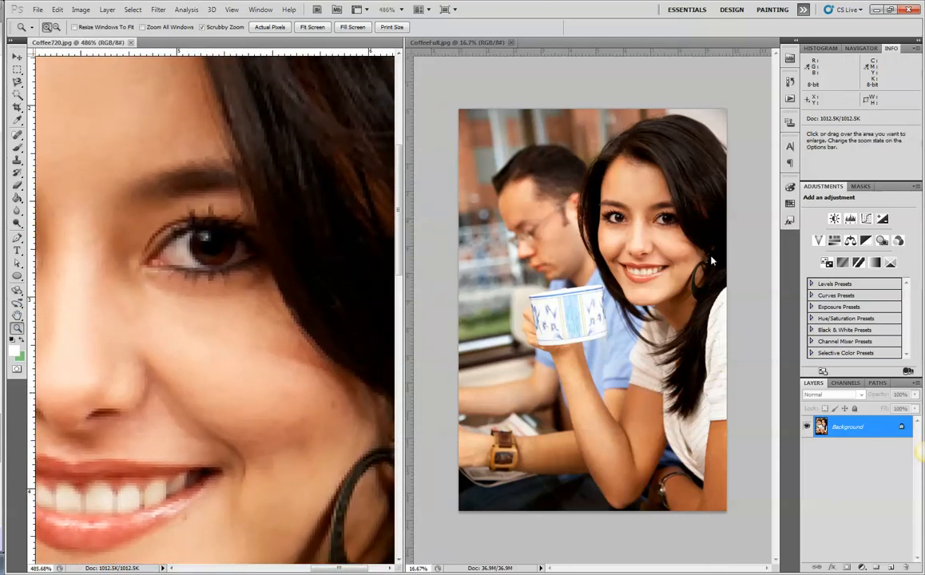
{"action": "left_click_drag", "start_coordinate": [675, 223], "coordinate": [632, 261]}
{"action": "key", "text": "space"}
{"action": "left_click_drag", "start_coordinate": [220, 224], "coordinate": [211, 299]}
{"action": "key", "text": "space"}
{"action": "key", "text": "space"}
{"action": "left_click_drag", "start_coordinate": [305, 280], "coordinate": [262, 293]}
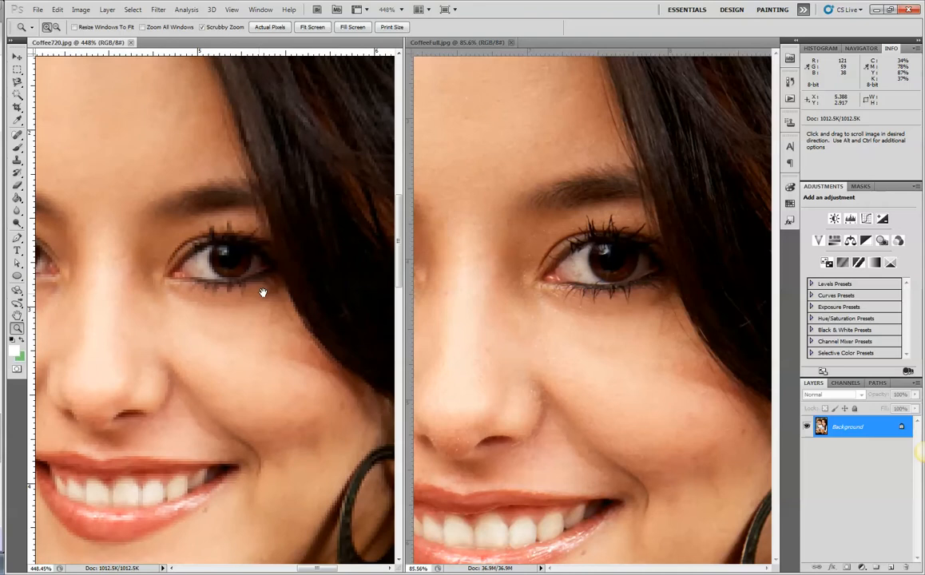
{"action": "left_click", "coordinate": [623, 283]}
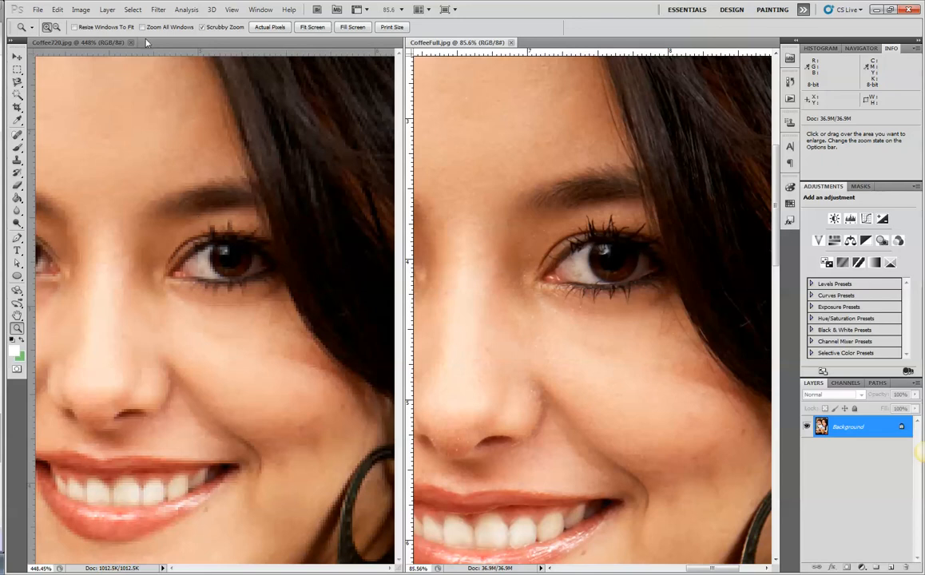
Zoom Coffee720.jpg back out to 100% and consolidate both documents into one tabbed window.
{"action": "left_click", "coordinate": [82, 44]}
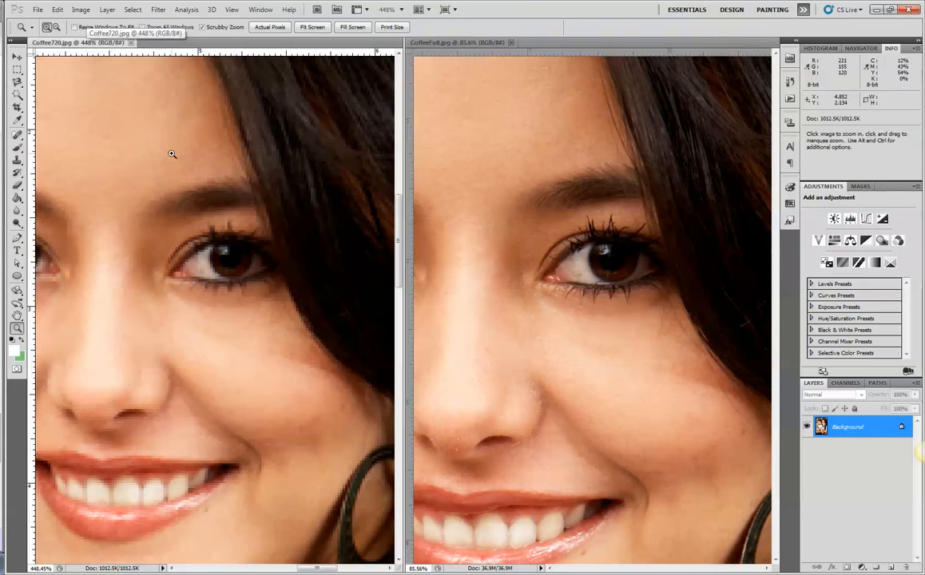
{"action": "left_click", "coordinate": [156, 199], "text": "alt"}
{"action": "left_click", "coordinate": [157, 203], "text": "alt"}
{"action": "left_click", "coordinate": [161, 209], "text": "alt"}
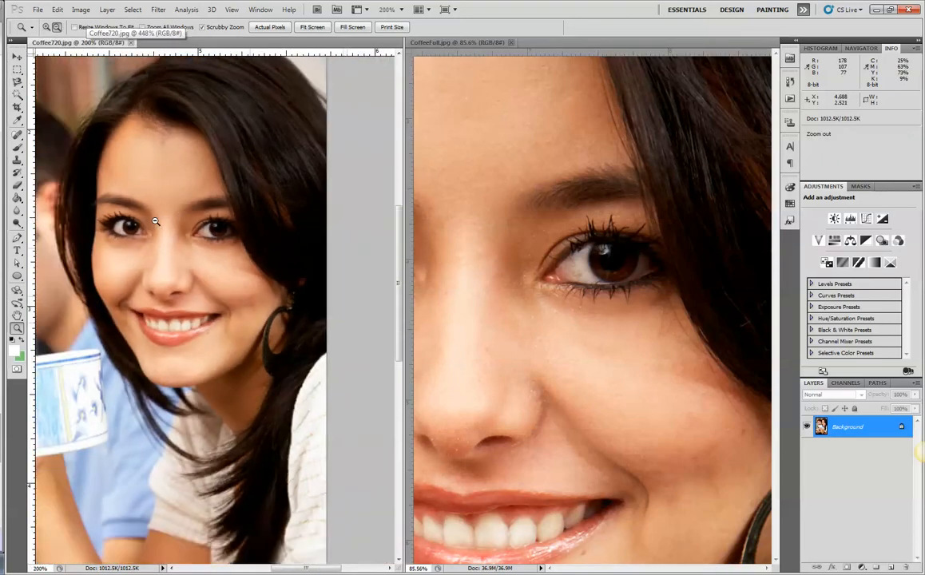
{"action": "left_click", "coordinate": [164, 216], "text": "alt"}
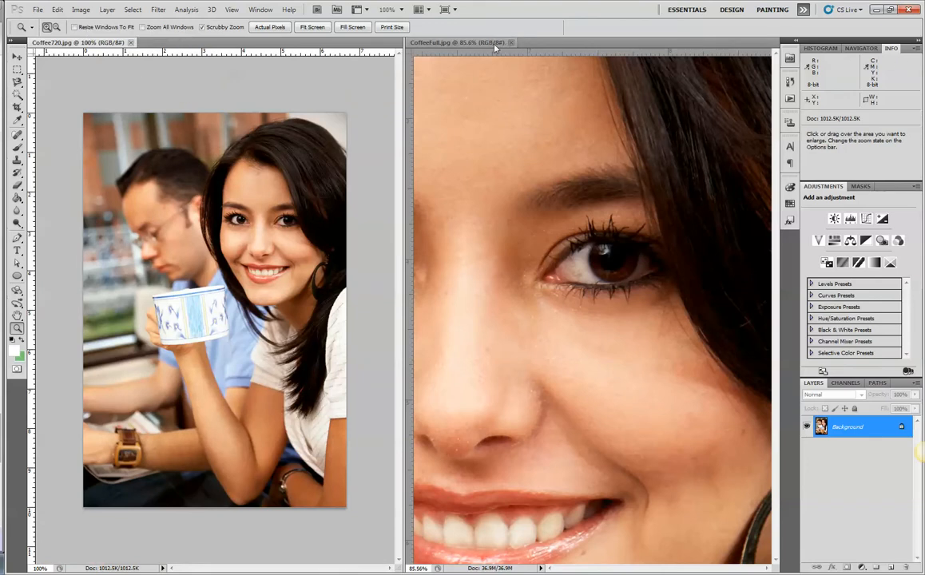
{"action": "left_click", "coordinate": [422, 43]}
{"action": "left_click", "coordinate": [418, 9]}
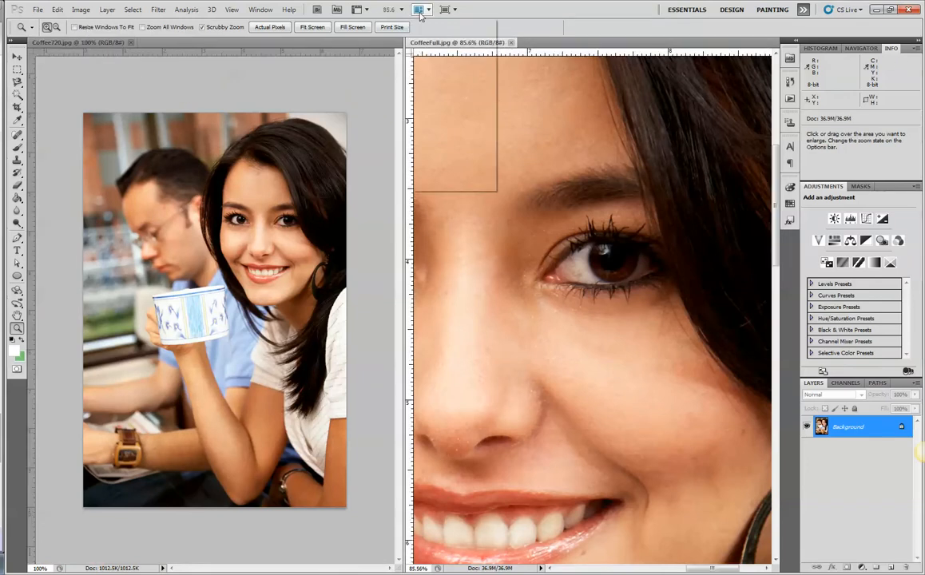
{"action": "left_click", "coordinate": [421, 26]}
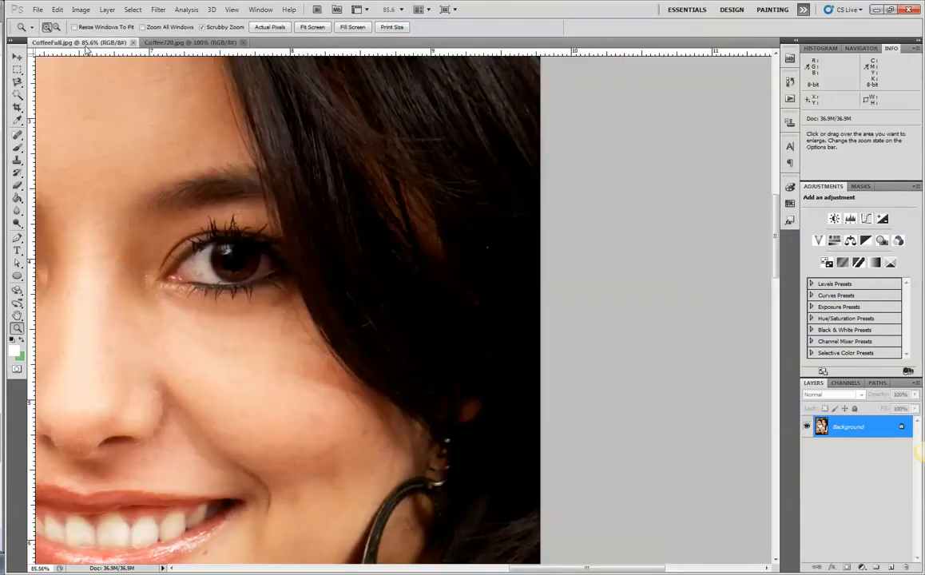
Open the Image Size settings of Coffee720.jpg, try a height of 1500 pixels, and set the width to 1500 pixels instead.
{"action": "left_click", "coordinate": [152, 42]}
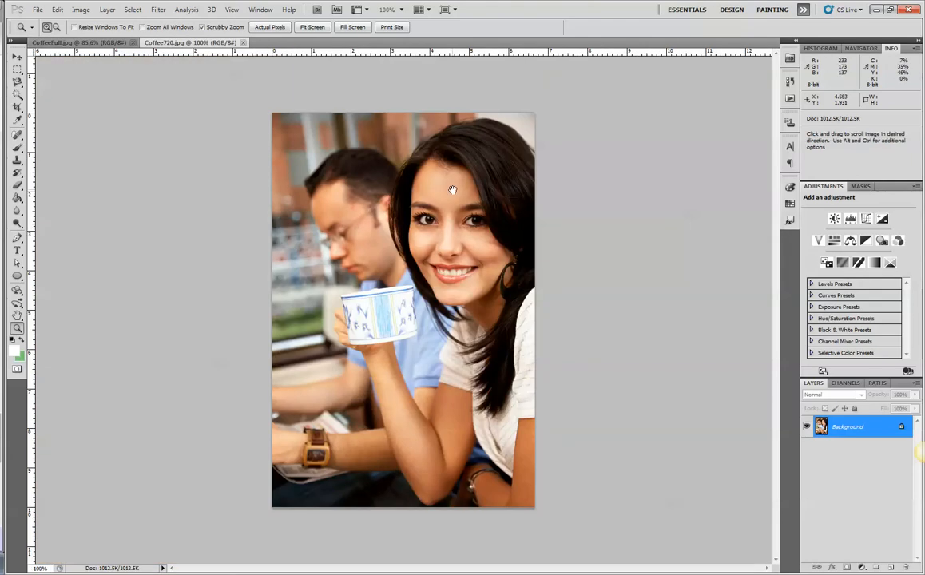
{"action": "left_click", "coordinate": [81, 10]}
{"action": "left_click", "coordinate": [80, 81]}
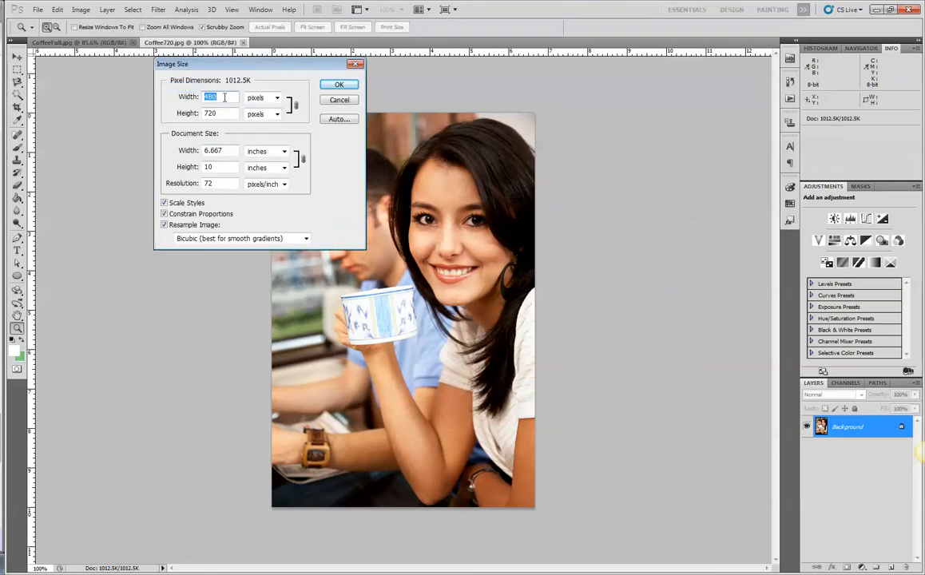
{"action": "key", "text": "Tab"}
{"action": "type", "text": "1500"}
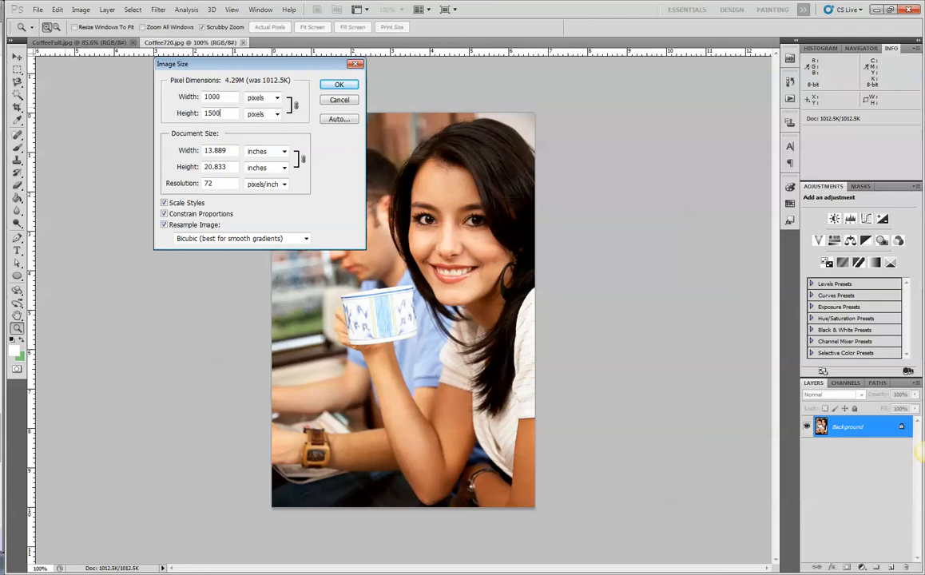
{"action": "double_click", "coordinate": [211, 97]}
{"action": "type", "text": "1500"}
Set the resolution to 300 pixels/inch and the pixel width to 1500, and apply the resize.
{"action": "left_click_drag", "start_coordinate": [214, 183], "coordinate": [128, 182]}
{"action": "type", "text": "3"}
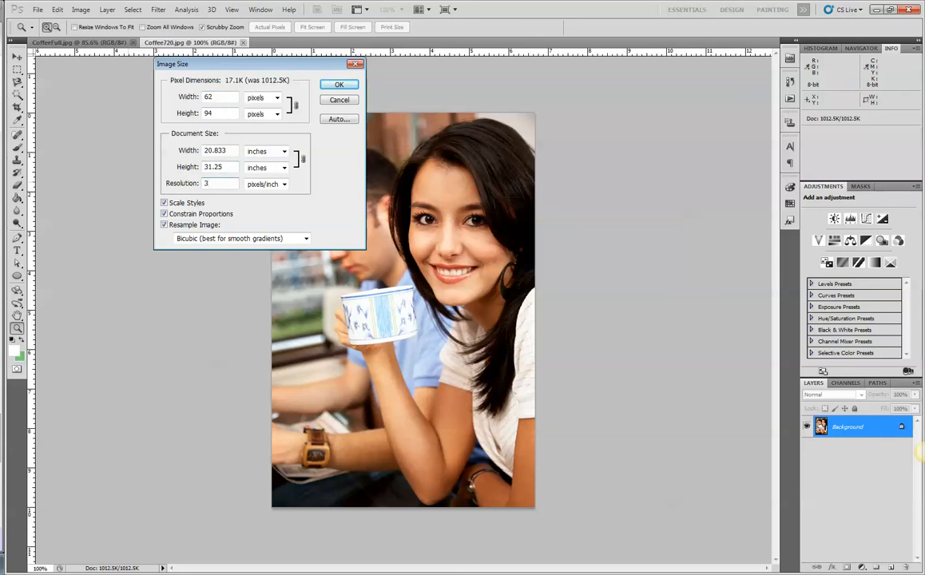
{"action": "type", "text": "00"}
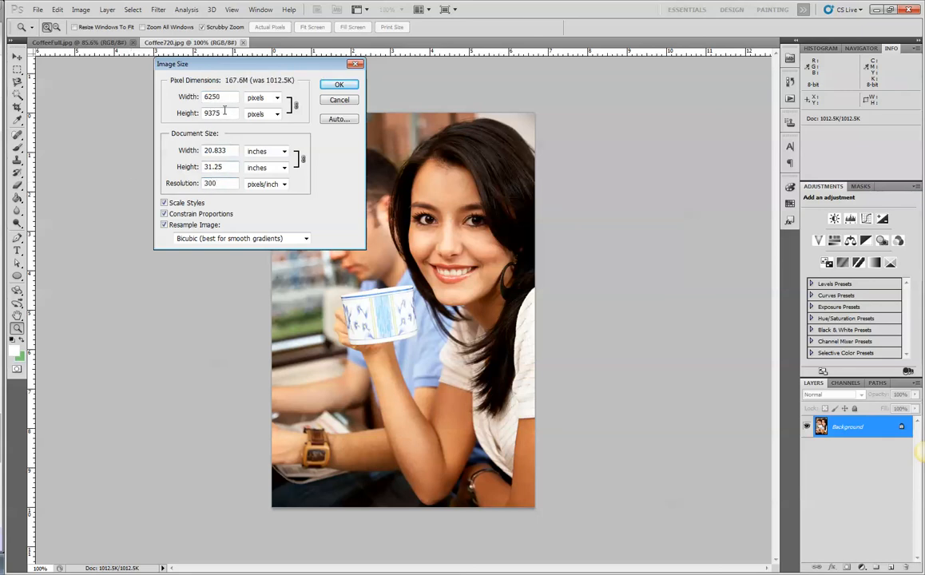
{"action": "double_click", "coordinate": [226, 97]}
{"action": "type", "text": "1500"}
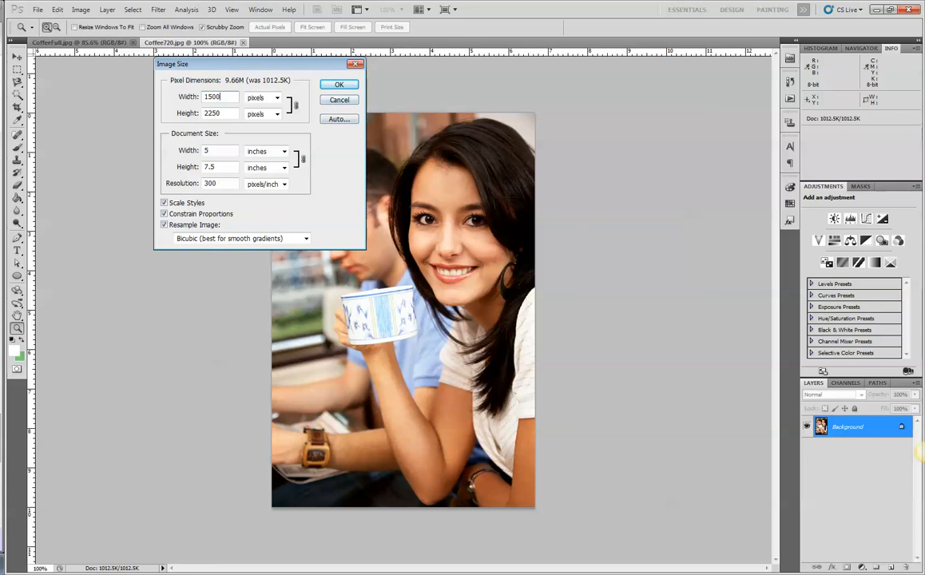
{"action": "left_click", "coordinate": [336, 86]}
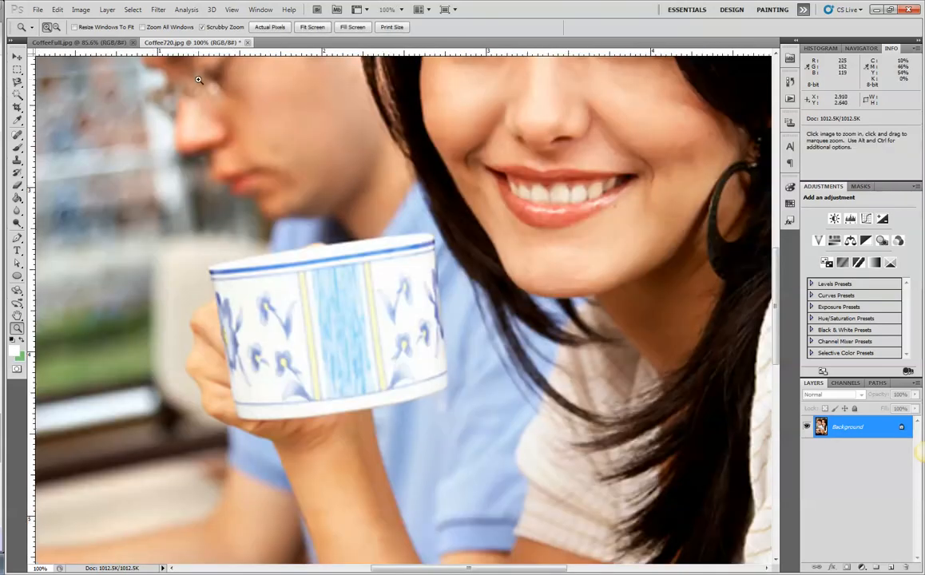
Tile both documents side by side and zoom in on the woman's eye in each to compare enlarged and original detail.
{"action": "left_click", "coordinate": [418, 9]}
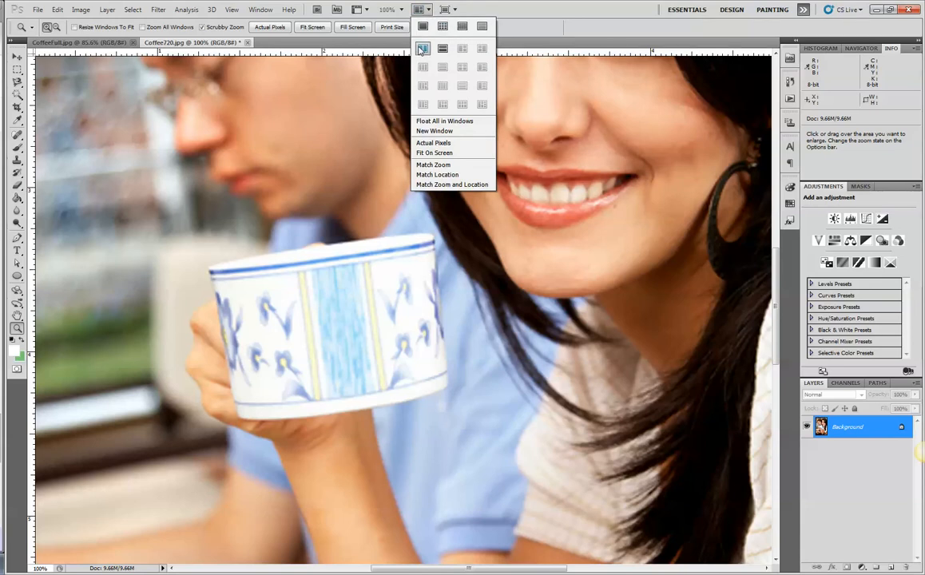
{"action": "left_click", "coordinate": [421, 43]}
{"action": "left_click_drag", "start_coordinate": [269, 145], "coordinate": [134, 304]}
{"action": "left_click_drag", "start_coordinate": [375, 120], "coordinate": [132, 176]}
{"action": "left_click_drag", "start_coordinate": [271, 257], "coordinate": [274, 269]}
{"action": "left_click", "coordinate": [254, 260]}
{"action": "left_click", "coordinate": [254, 261]}
{"action": "left_click", "coordinate": [609, 263]}
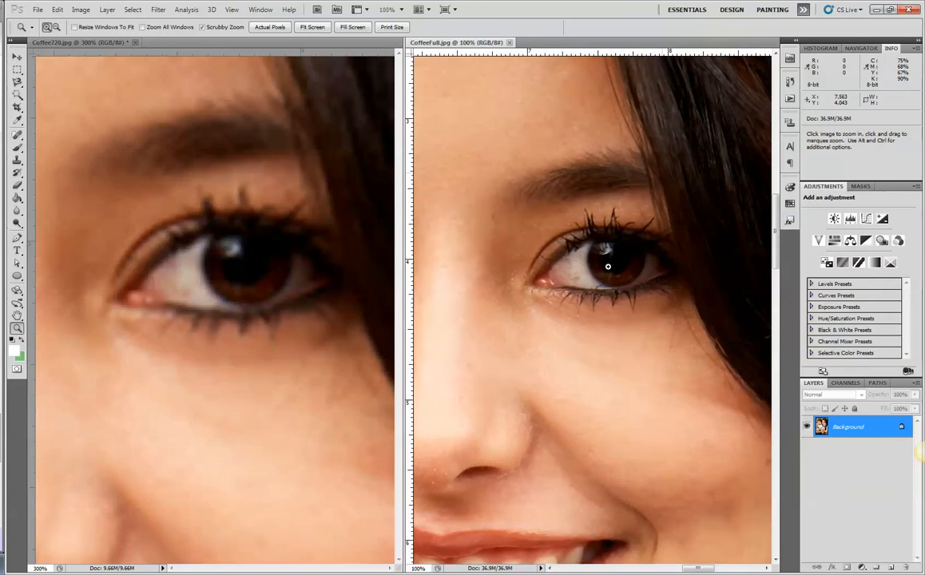
{"action": "left_click", "coordinate": [608, 267]}
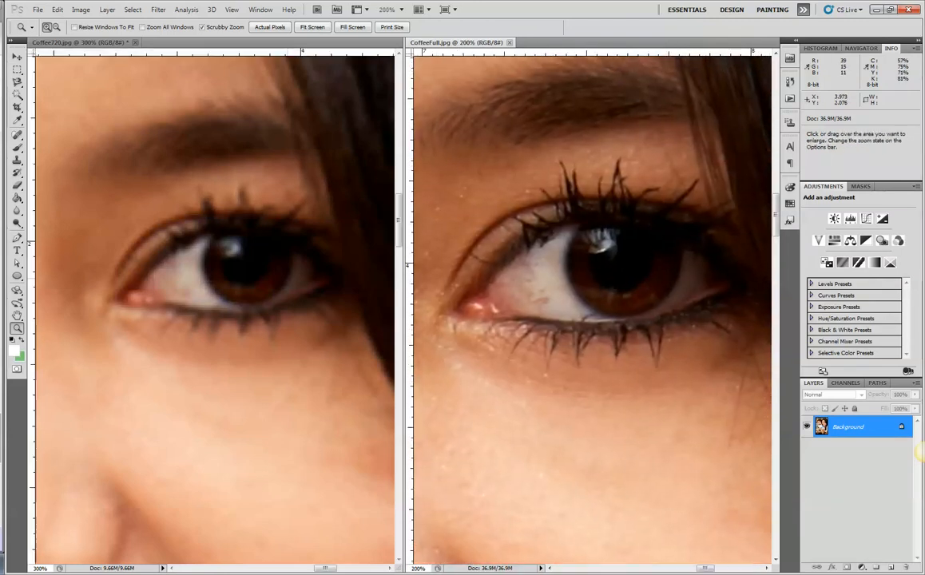
{"action": "left_click", "coordinate": [629, 274], "text": "alt"}
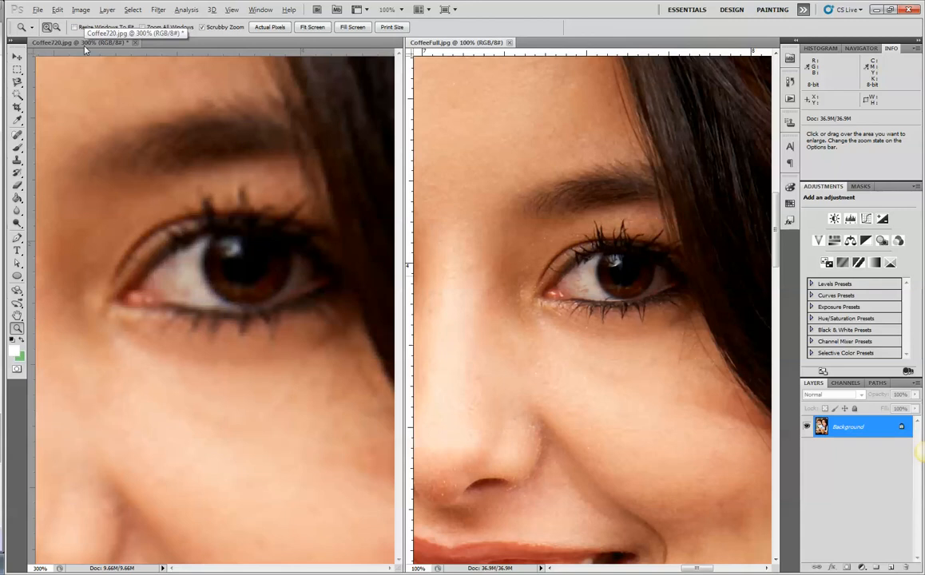
Zoom the resized Coffee720.jpg out to 50% and consolidate the side-by-side documents into tabs.
{"action": "left_click", "coordinate": [198, 230], "text": "alt"}
{"action": "left_click", "coordinate": [199, 230], "text": "alt"}
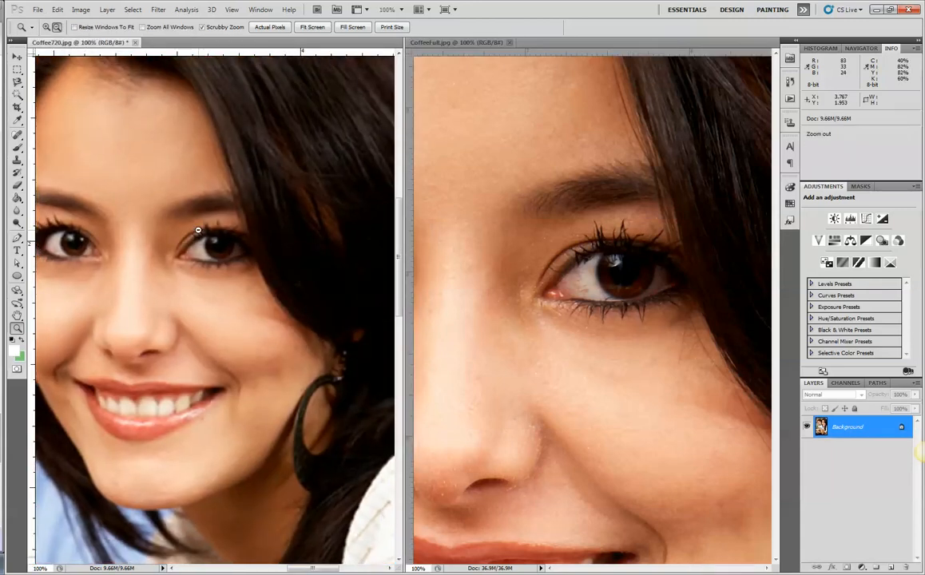
{"action": "left_click", "coordinate": [198, 230], "text": "alt"}
{"action": "left_click", "coordinate": [198, 230], "text": "alt"}
{"action": "left_click_drag", "start_coordinate": [198, 230], "coordinate": [225, 249]}
{"action": "left_click", "coordinate": [226, 248], "text": "alt"}
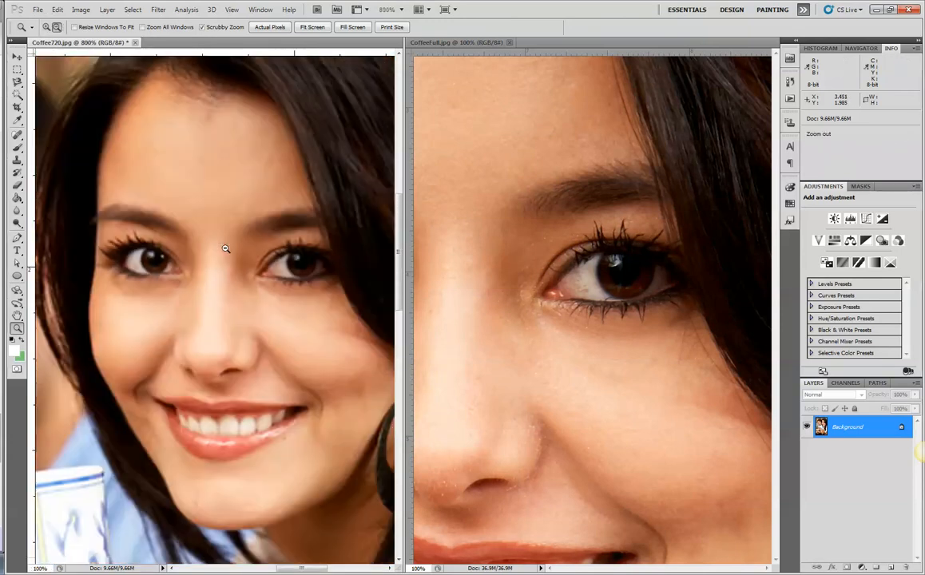
{"action": "left_click", "coordinate": [226, 248], "text": "alt"}
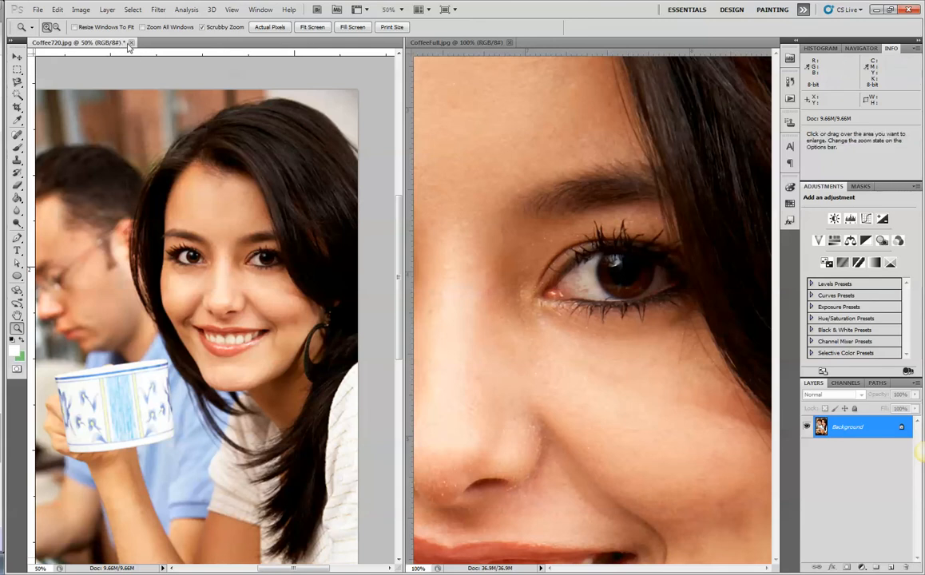
{"action": "left_click", "coordinate": [418, 9]}
{"action": "left_click", "coordinate": [381, 26]}
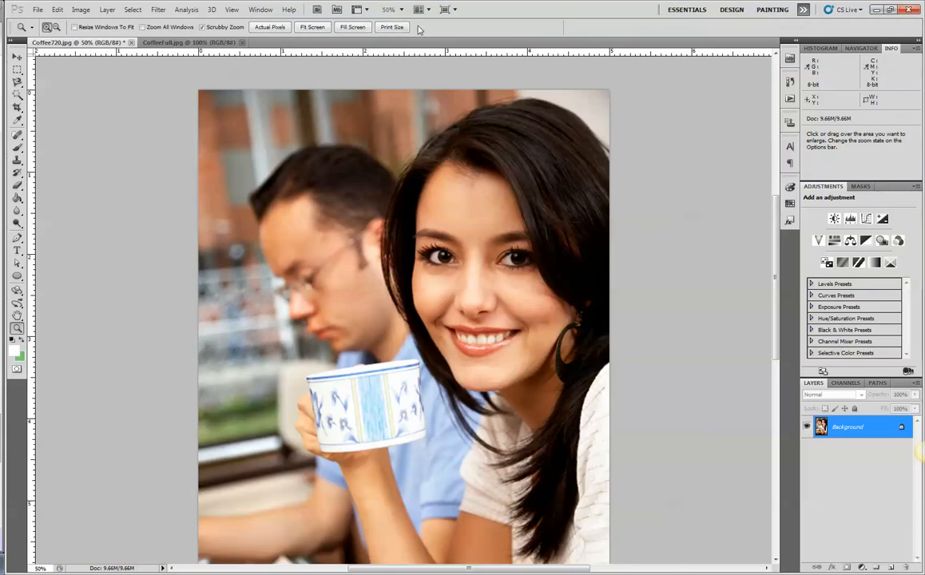
Switch to CoffeeFull.jpg and zoom it out to 25% with the woman and the cup in view.
{"action": "left_click", "coordinate": [166, 43]}
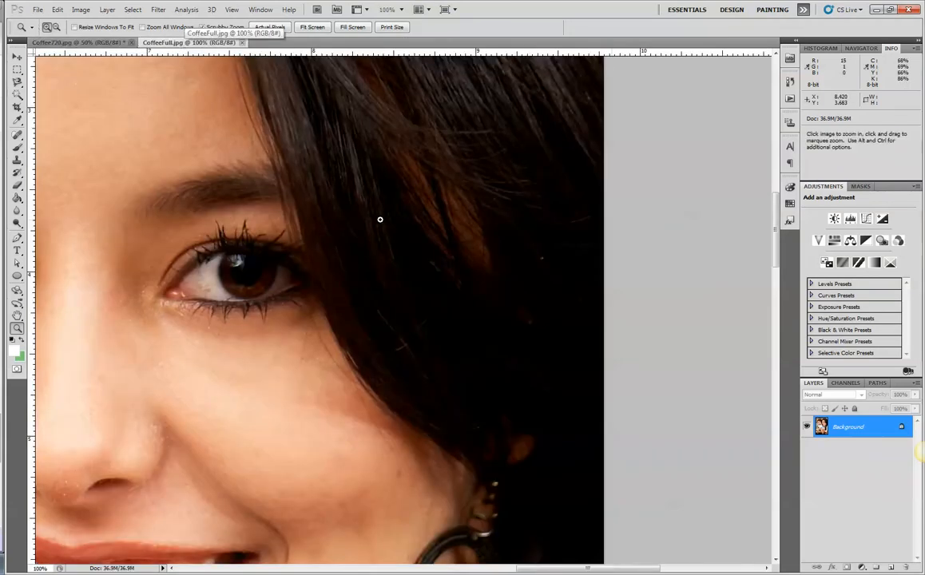
{"action": "key", "text": "ctrl+minus"}
{"action": "key", "text": "ctrl+minus"}
{"action": "key", "text": "ctrl+minus"}
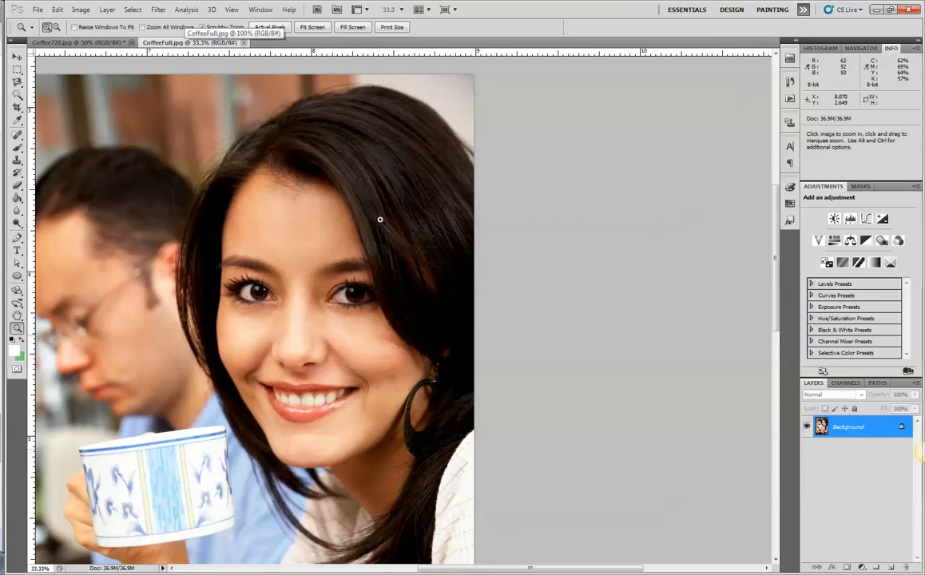
{"action": "left_click_drag", "start_coordinate": [278, 332], "coordinate": [381, 304]}
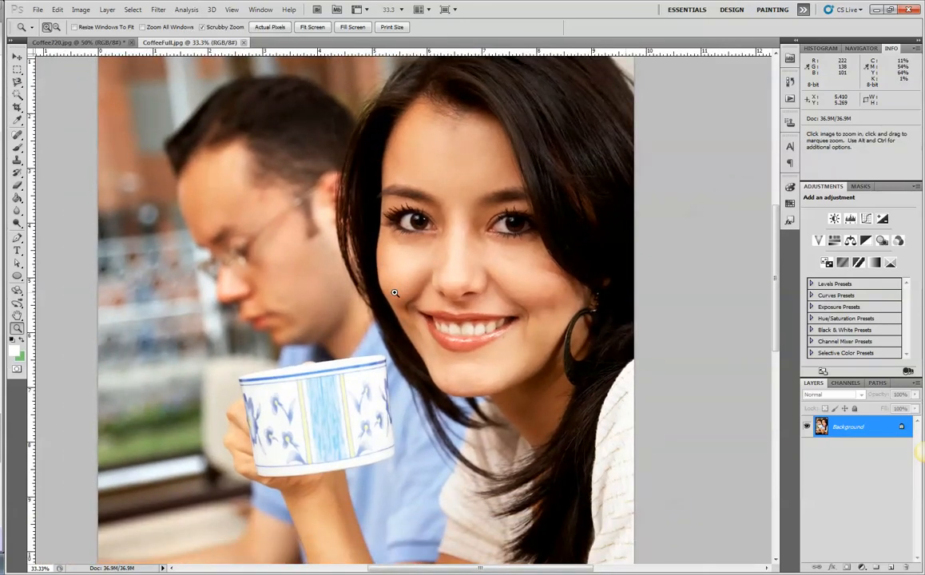
{"action": "left_click", "coordinate": [395, 293], "text": "alt"}
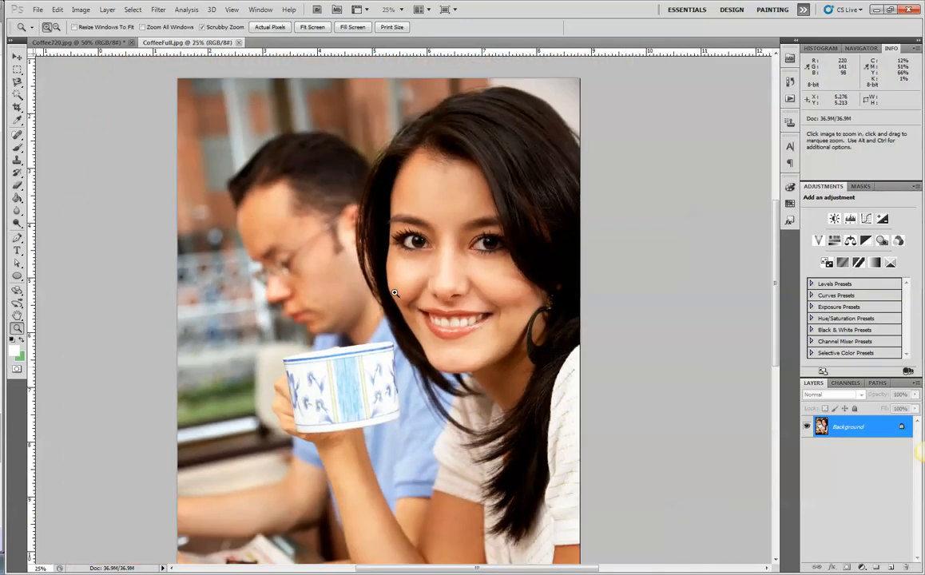
Resize CoffeeFull.jpg to 1500 pixels wide by 2100 pixels high with Constrain Proportions turned off.
{"action": "left_click", "coordinate": [80, 10]}
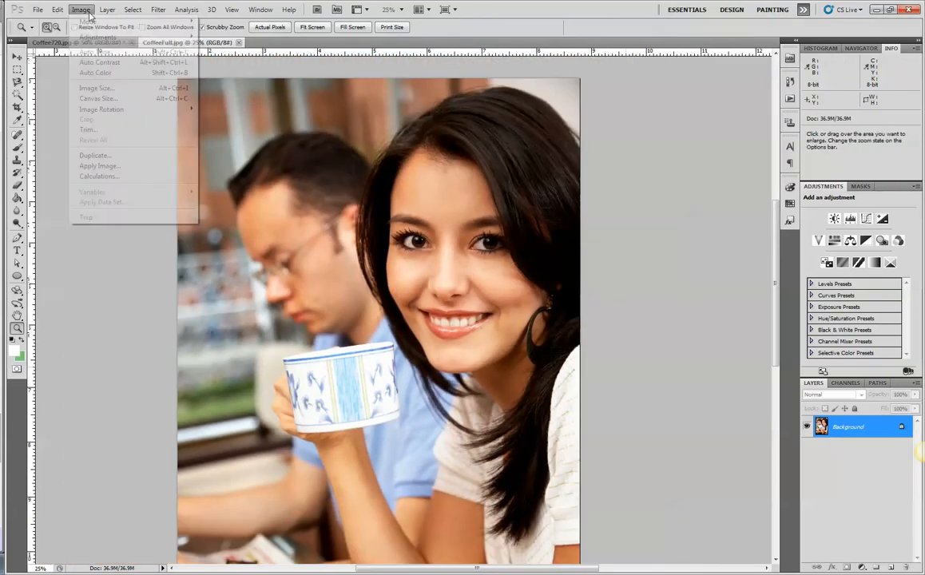
{"action": "left_click", "coordinate": [99, 88]}
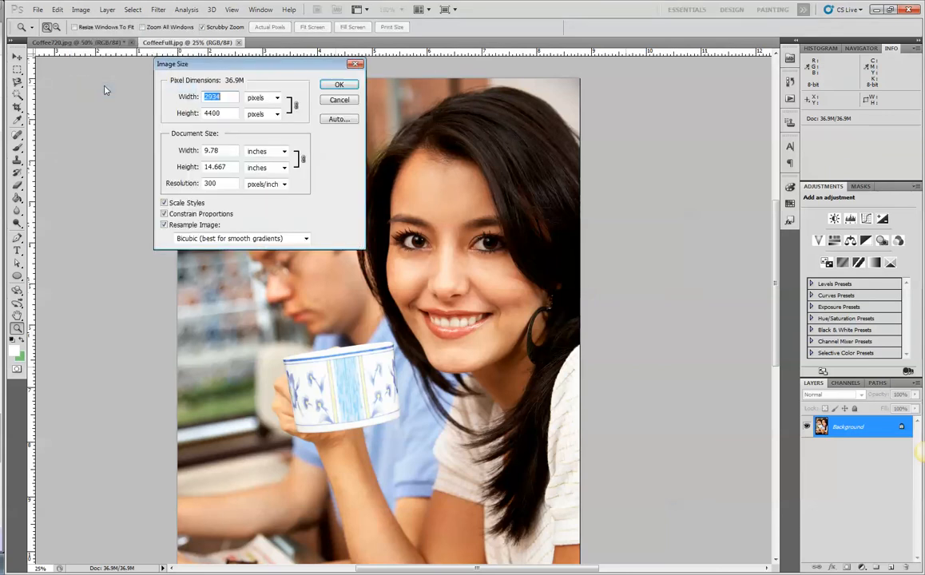
{"action": "left_click_drag", "start_coordinate": [205, 64], "coordinate": [497, 141]}
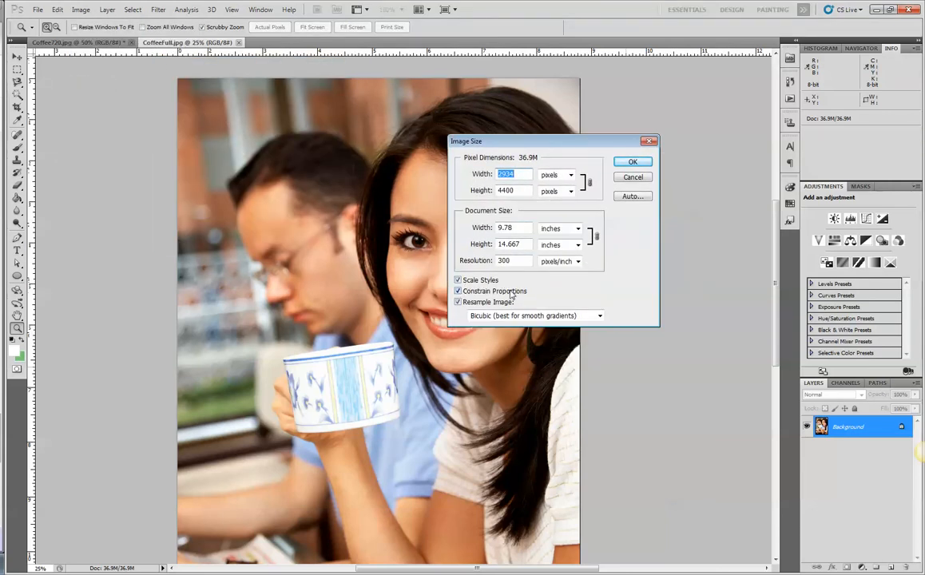
{"action": "left_click", "coordinate": [458, 292]}
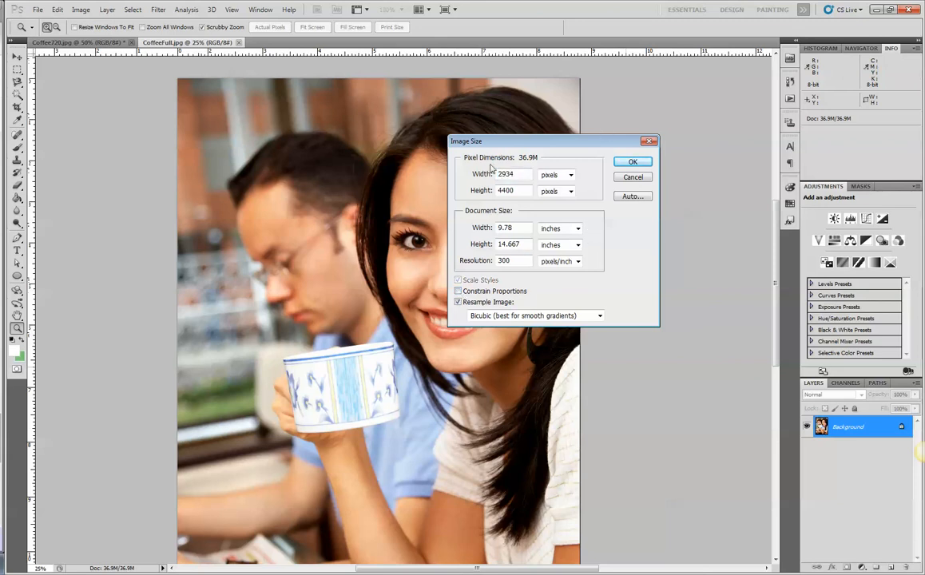
{"action": "double_click", "coordinate": [528, 175]}
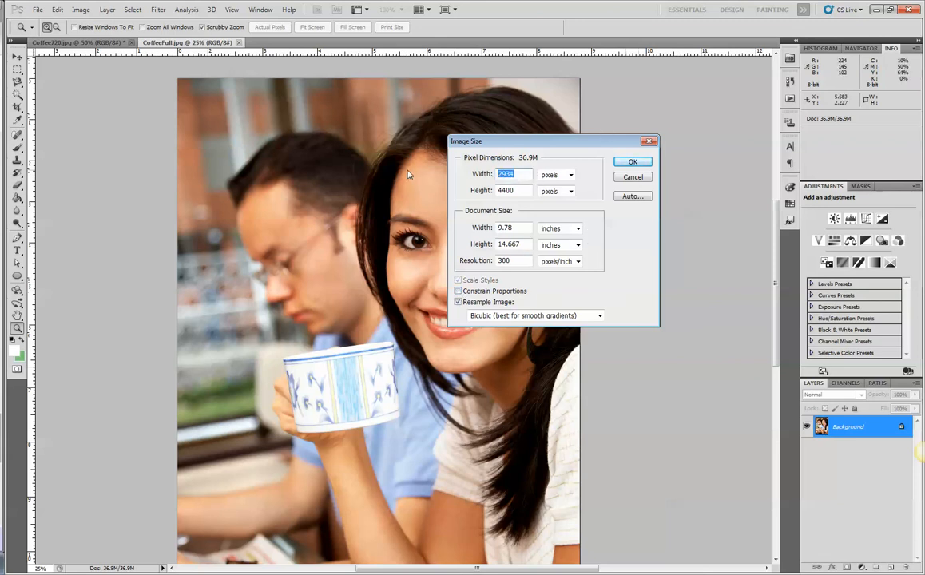
{"action": "type", "text": "1500"}
{"action": "key", "text": "Tab"}
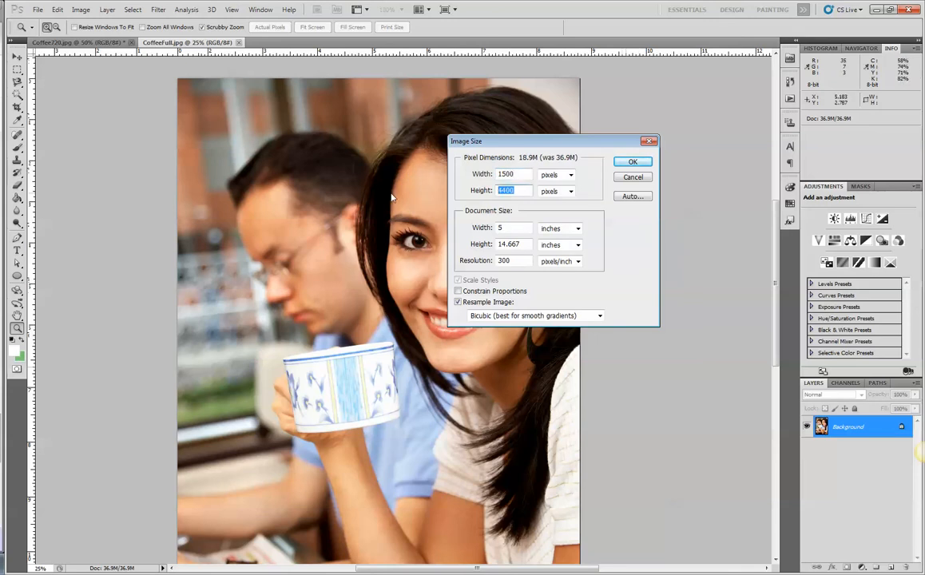
{"action": "type", "text": "2100"}
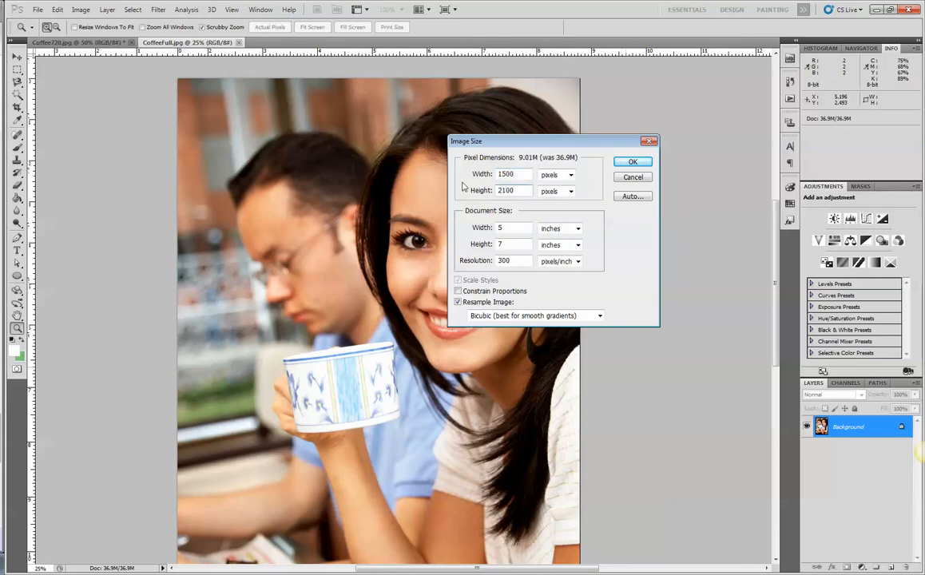
{"action": "left_click", "coordinate": [626, 163]}
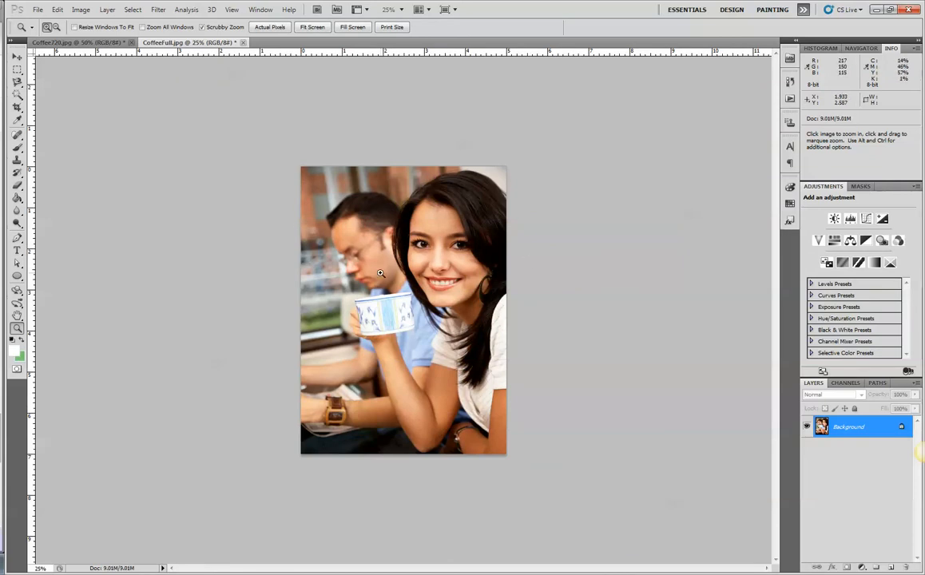
Tile both documents side by side and zoom Coffee720.jpg out to 25% to compare the proportions of the two photos.
{"action": "left_click", "coordinate": [421, 10]}
{"action": "left_click", "coordinate": [423, 48]}
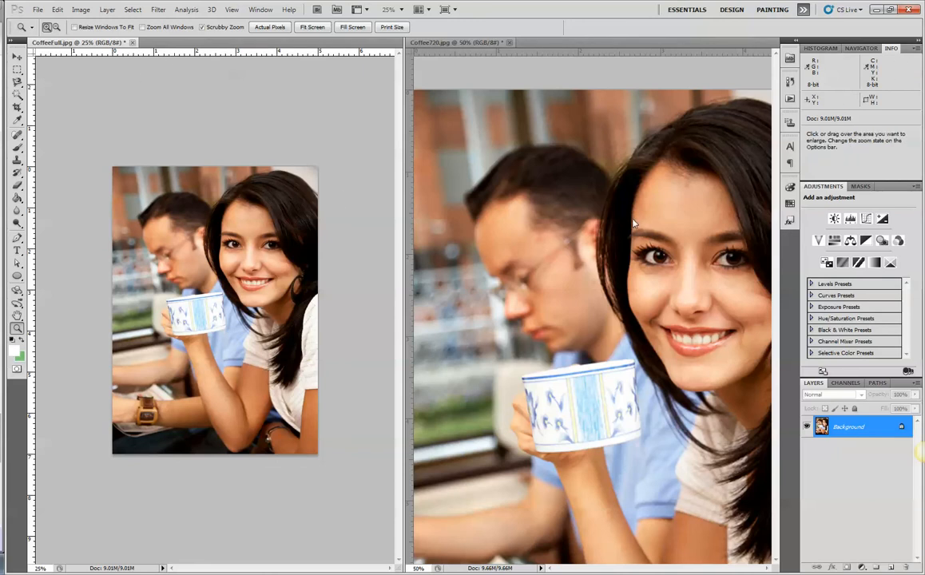
{"action": "left_click", "coordinate": [591, 243], "text": "alt"}
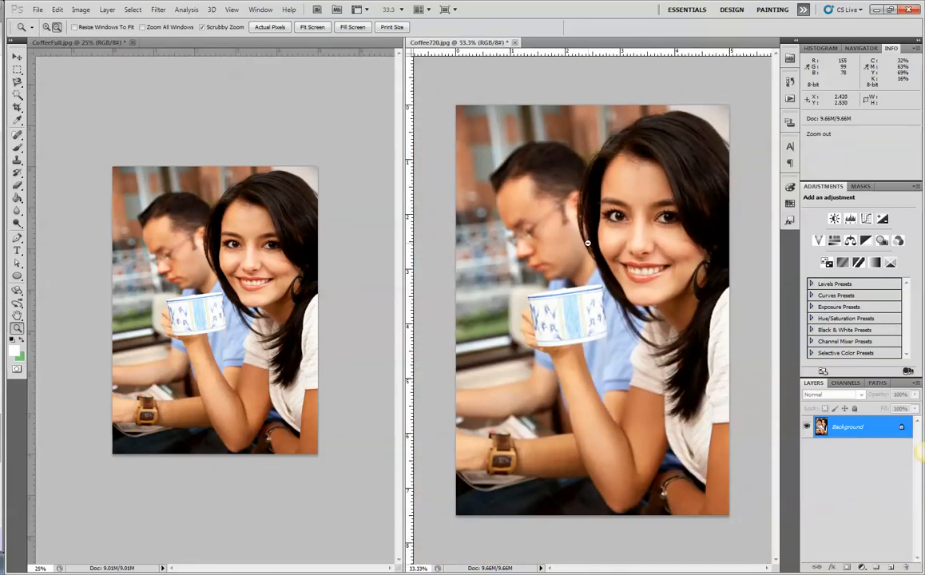
{"action": "left_click", "coordinate": [588, 243], "text": "alt"}
{"action": "left_click", "coordinate": [590, 259]}
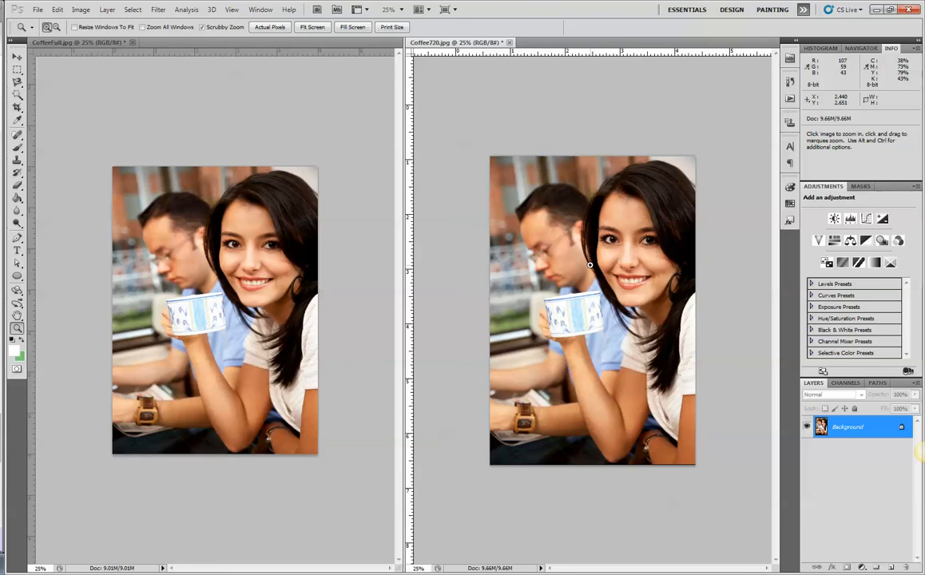
Undo the last resize of CoffeeFull.jpg and reopen its Image Size settings with Constrain Proportions turned on.
{"action": "left_click", "coordinate": [58, 43]}
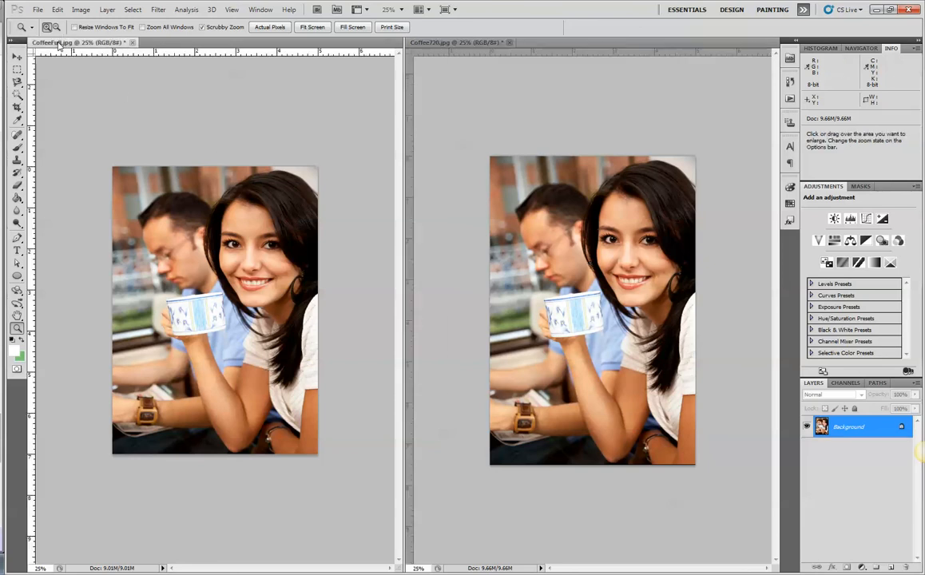
{"action": "key", "text": "ctrl+z"}
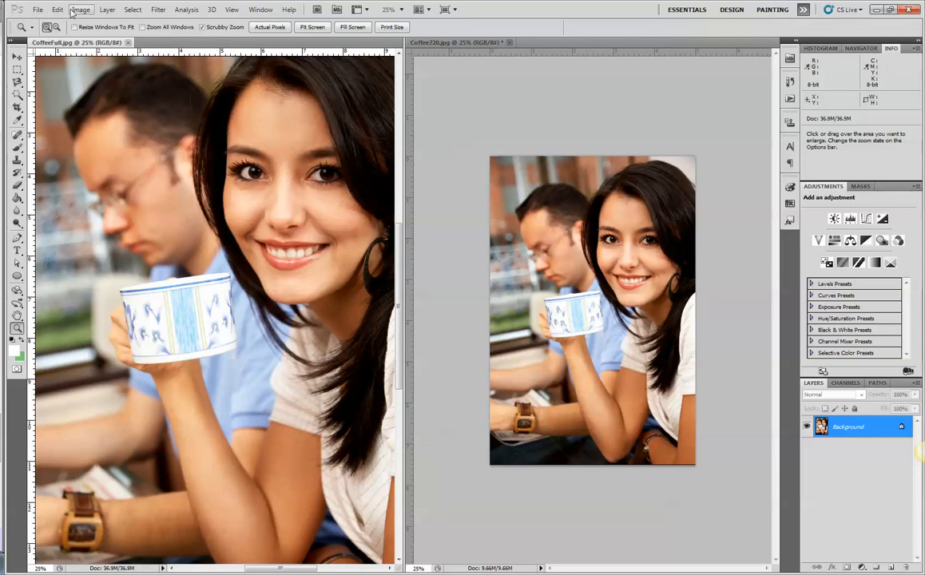
{"action": "left_click", "coordinate": [81, 10]}
{"action": "left_click", "coordinate": [102, 88]}
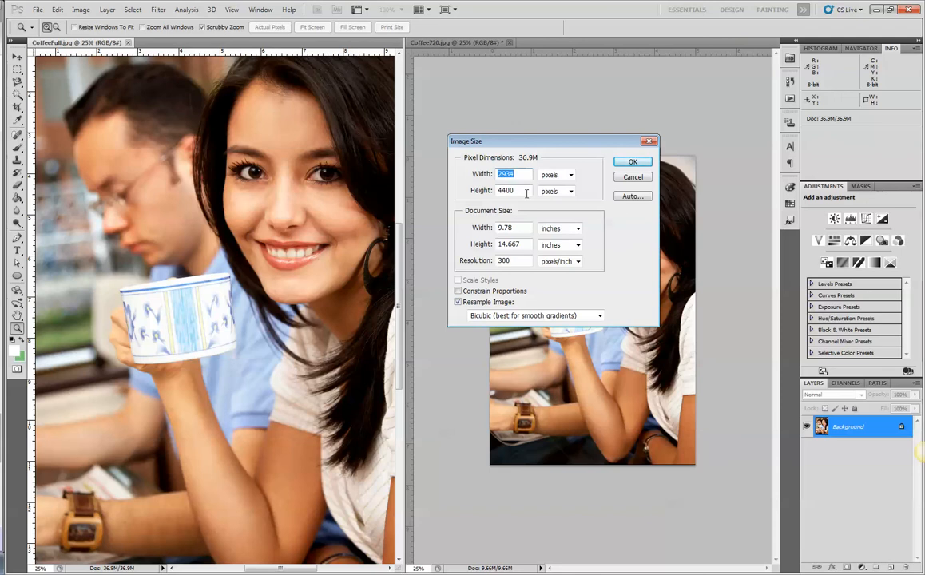
{"action": "key", "text": "Tab"}
{"action": "type", "text": "2100"}
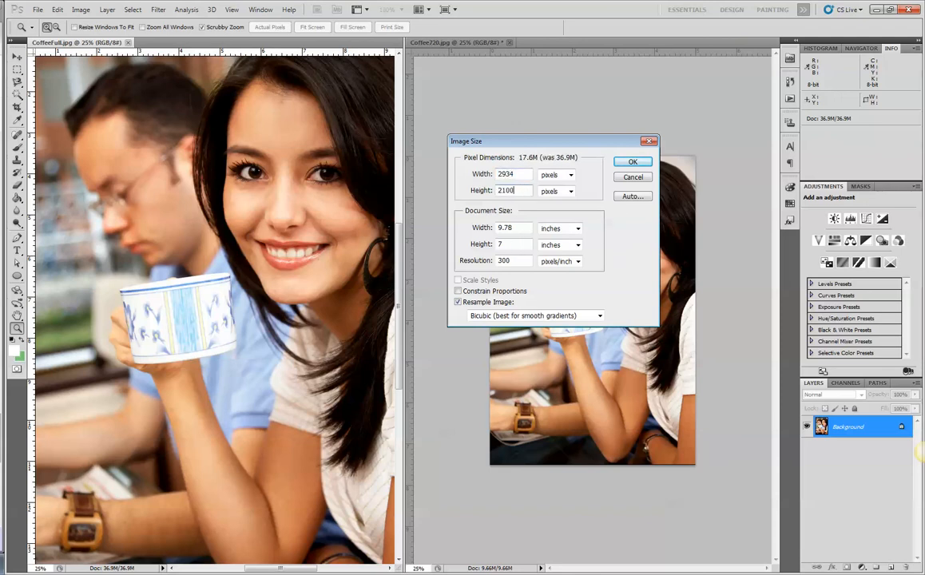
{"action": "left_click", "coordinate": [487, 290]}
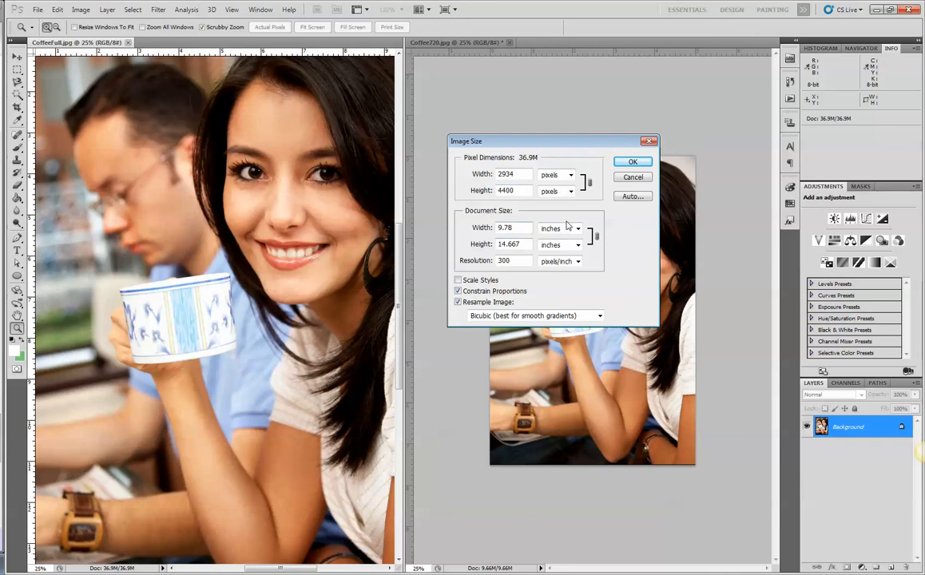
Try a pixel height of 2100, set the pixel width to 1500 instead, and apply the proportional resize to CoffeeFull.jpg.
{"action": "left_click_drag", "start_coordinate": [523, 192], "coordinate": [356, 175]}
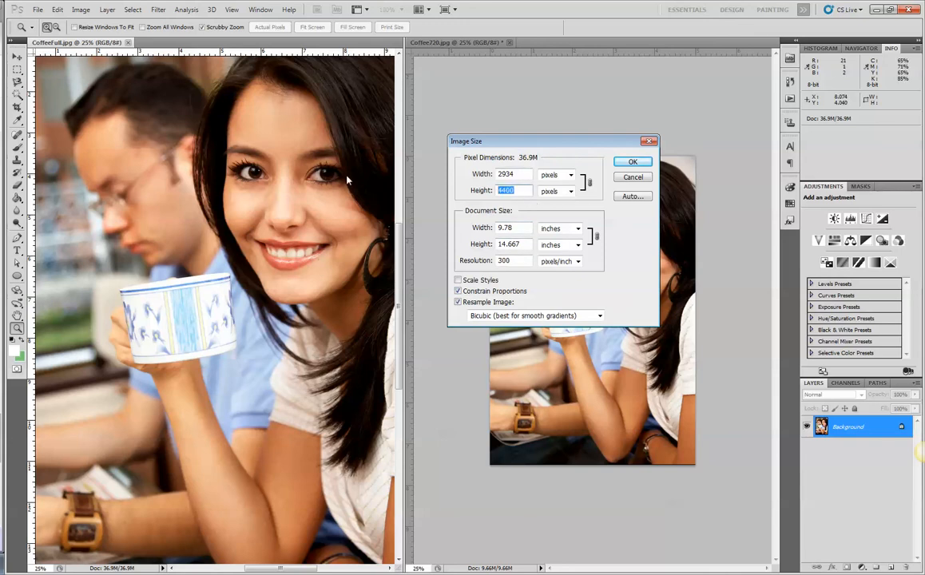
{"action": "type", "text": "2100"}
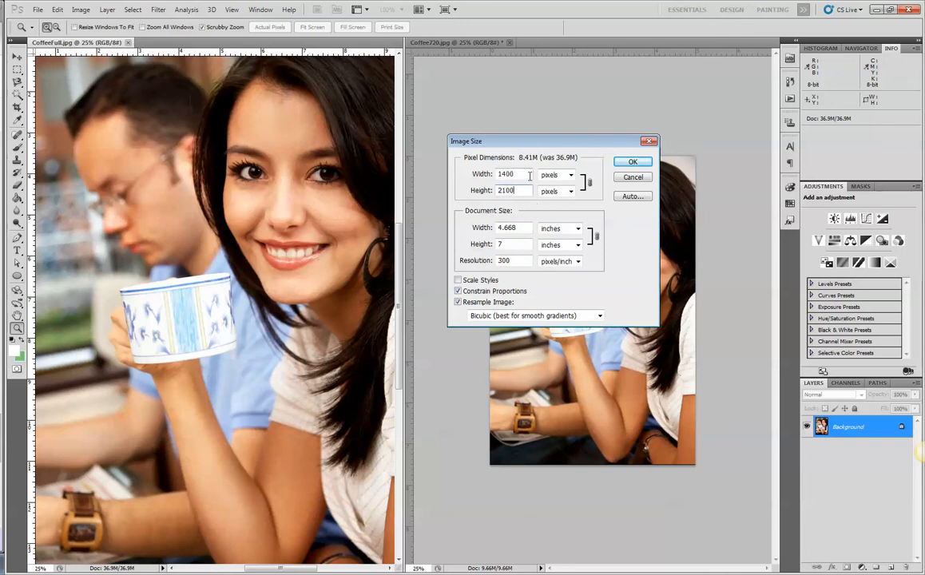
{"action": "left_click_drag", "start_coordinate": [525, 175], "coordinate": [460, 179]}
{"action": "type", "text": "1500"}
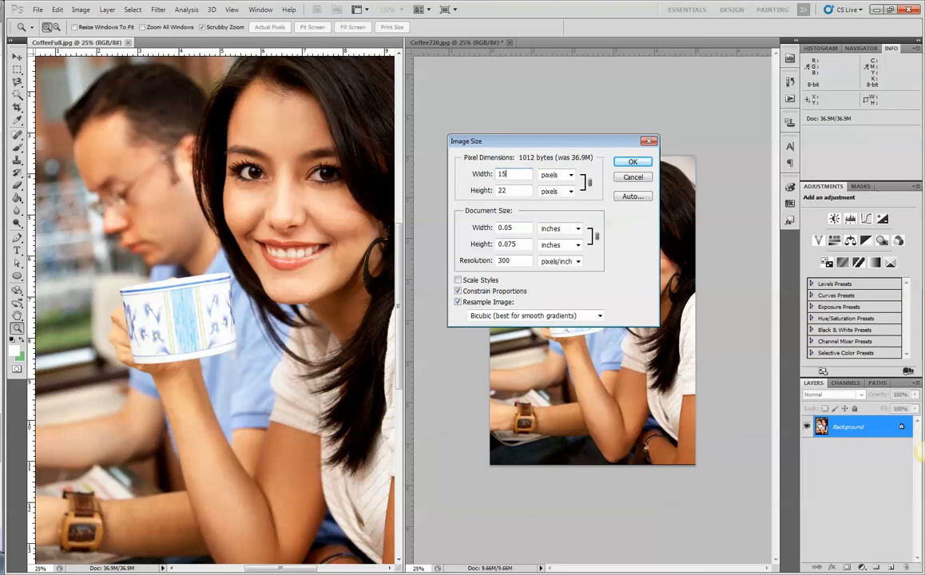
{"action": "left_click", "coordinate": [633, 164]}
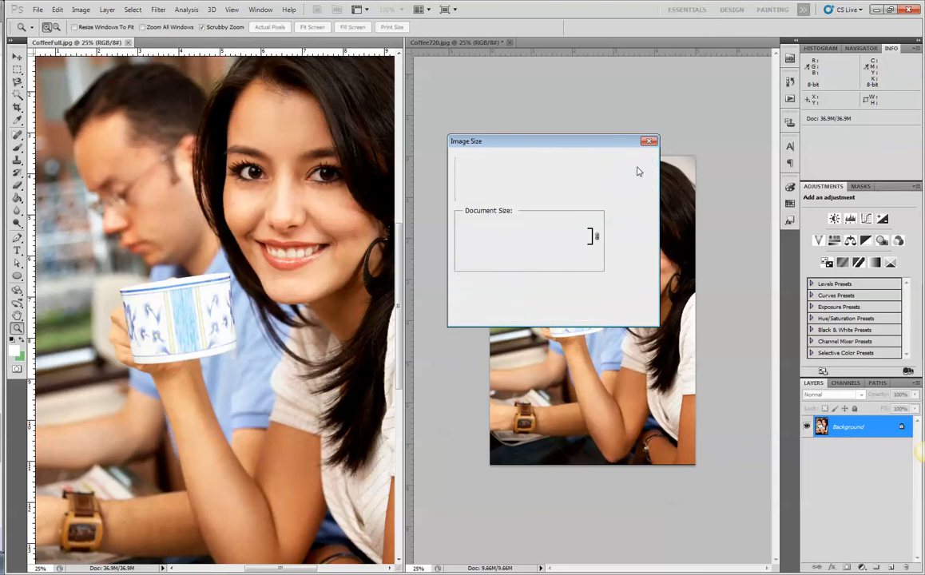